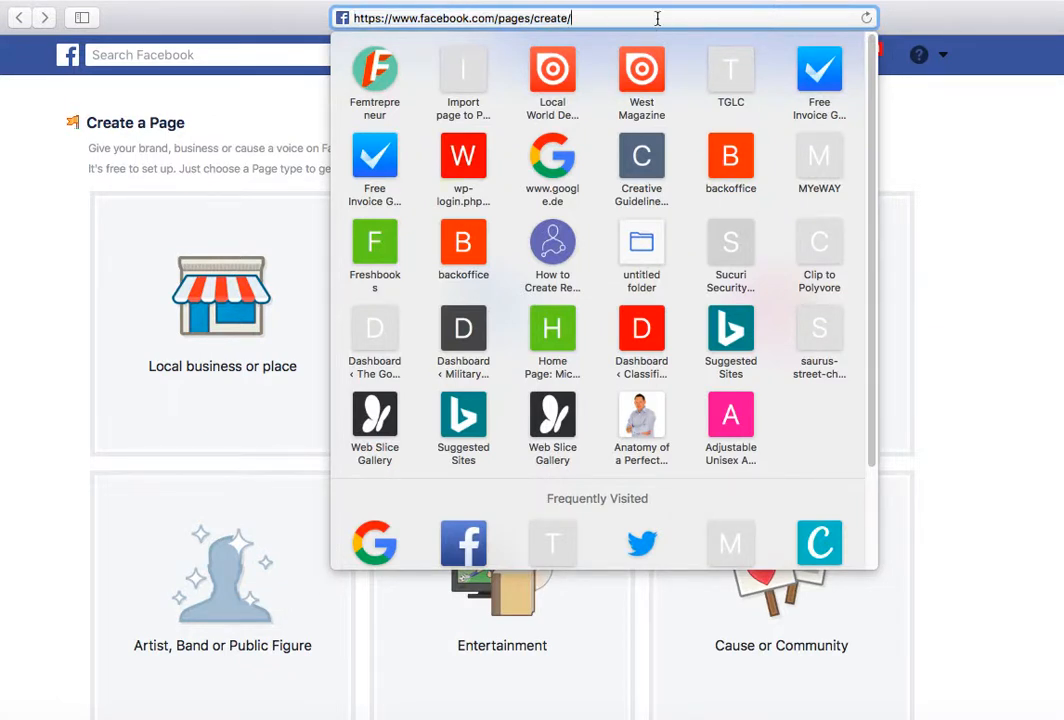
{"action": "triple_click", "coordinate": [610, 18]}
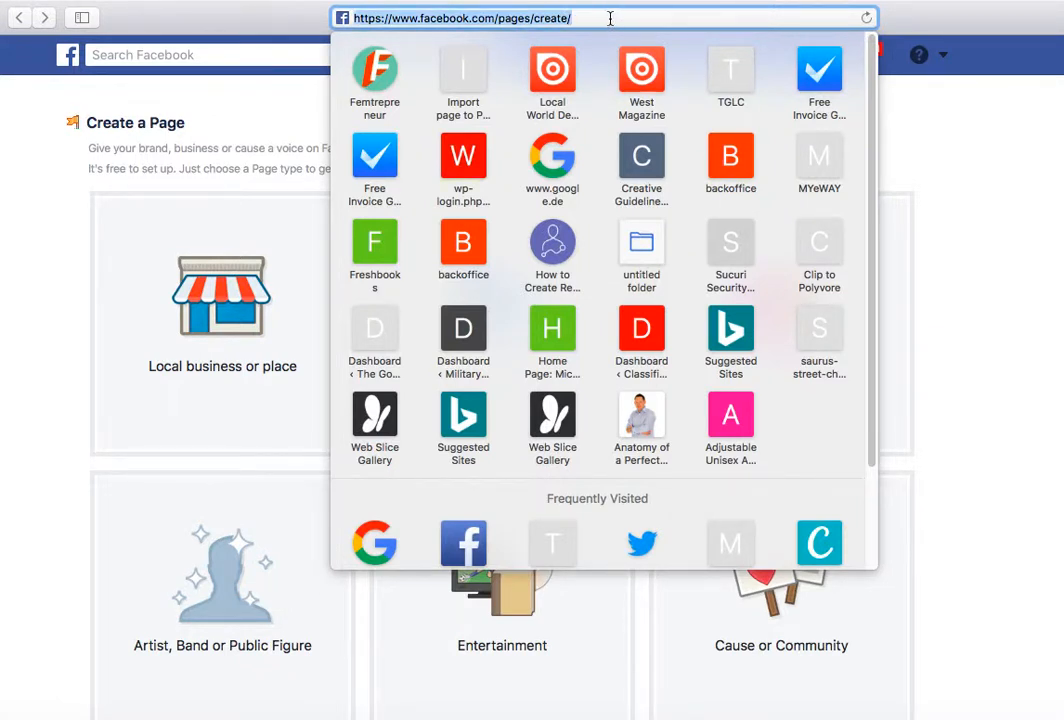
{"action": "type", "text": "https://www.facebook.com/pages/create/"}
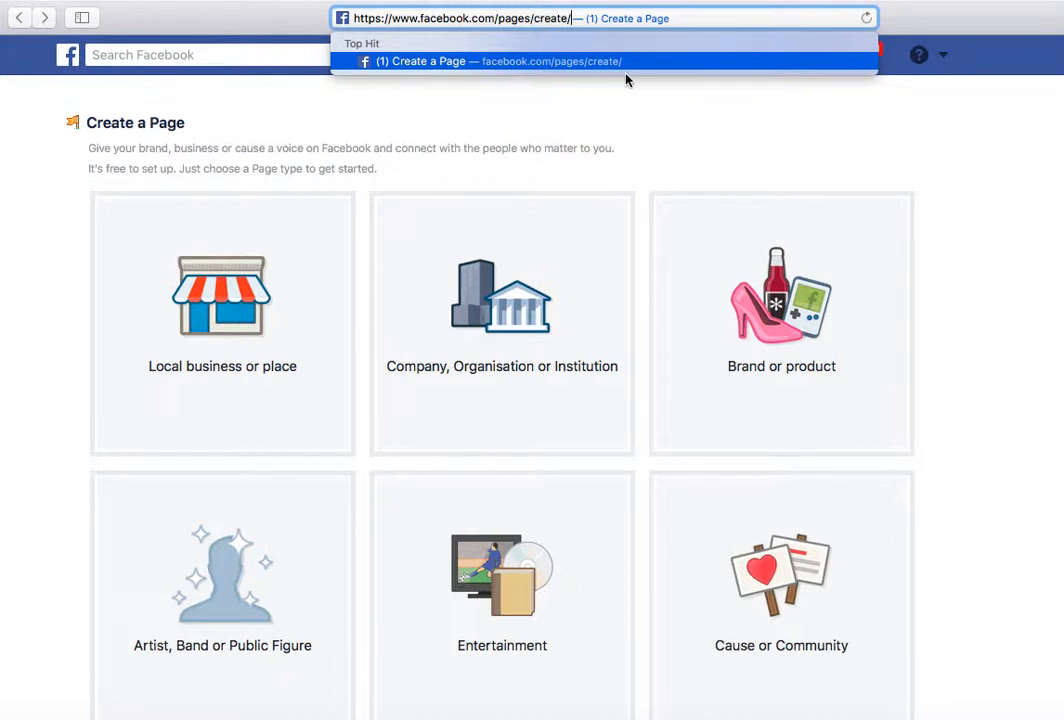
{"action": "left_click", "coordinate": [629, 110]}
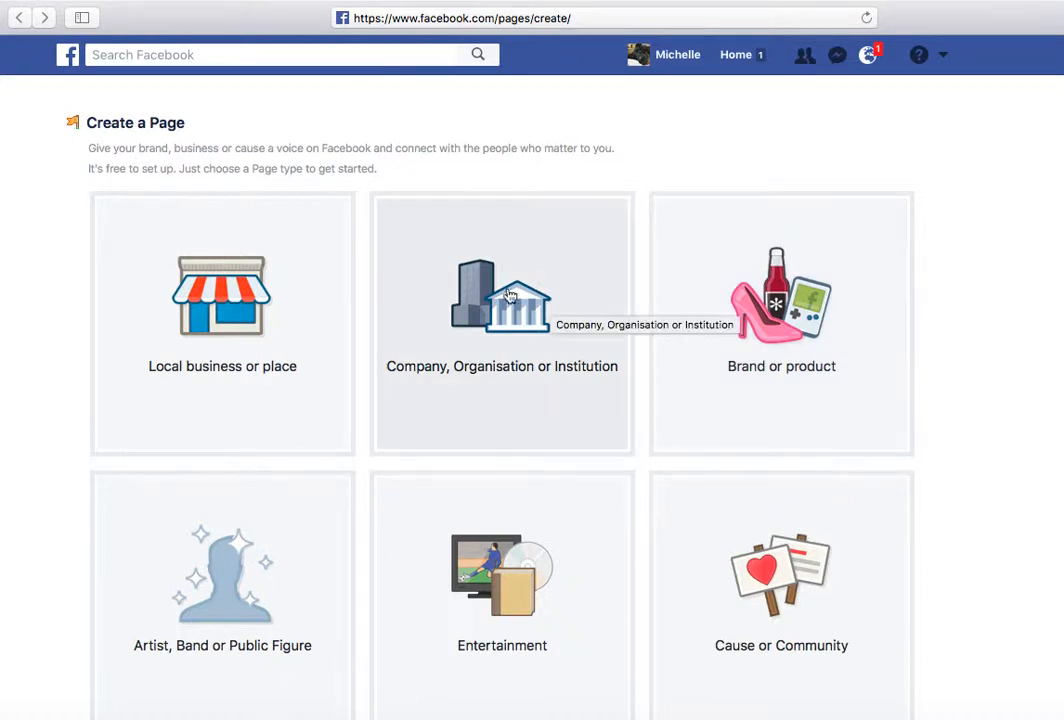
Step: Choose Local business or place as the page type and set its category to Book shop
{"action": "left_click", "coordinate": [210, 335]}
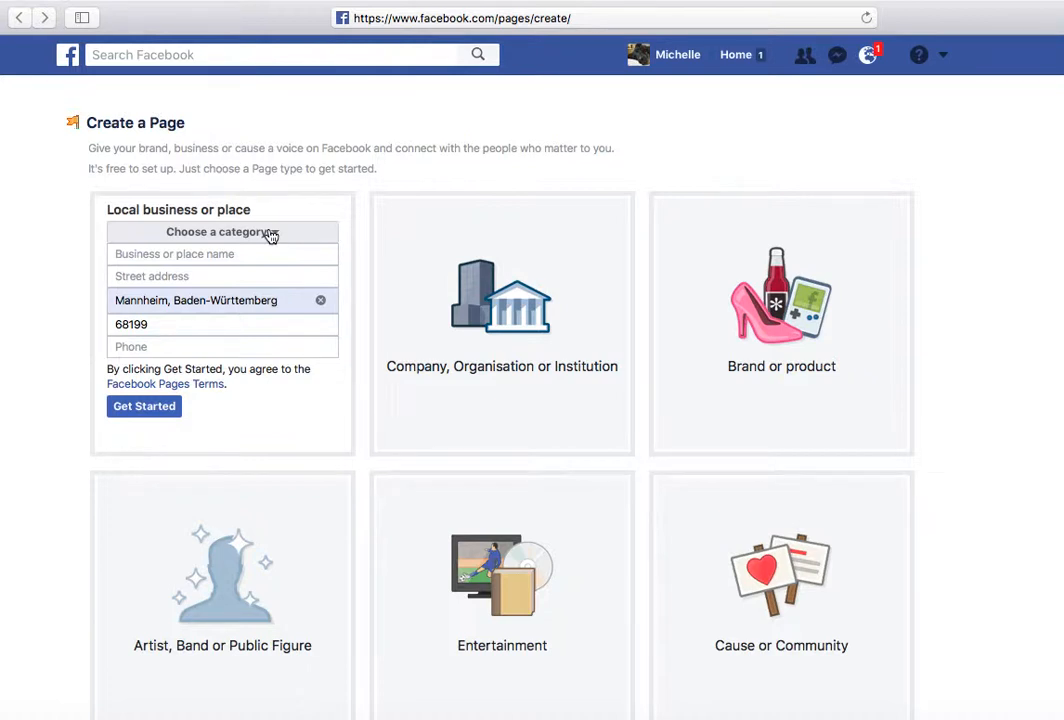
{"action": "left_click", "coordinate": [271, 234]}
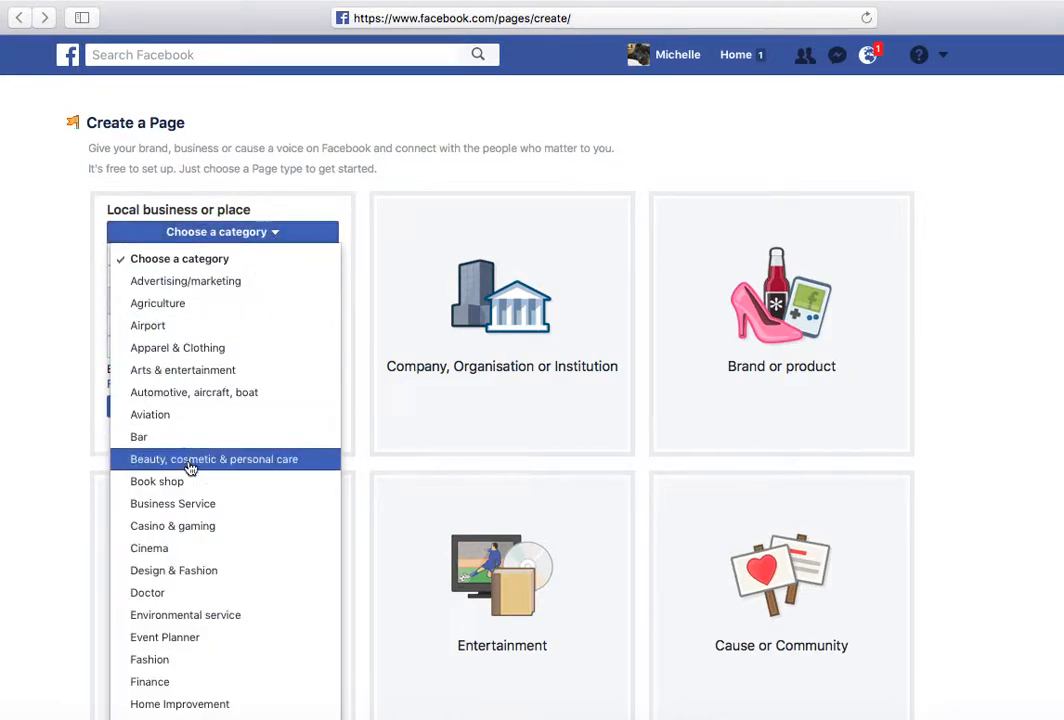
{"action": "left_click", "coordinate": [155, 484]}
Step: Enter The Adventurer's Bookstore as the business name
{"action": "left_click", "coordinate": [168, 253]}
{"action": "type", "text": "The Adventurer's "}
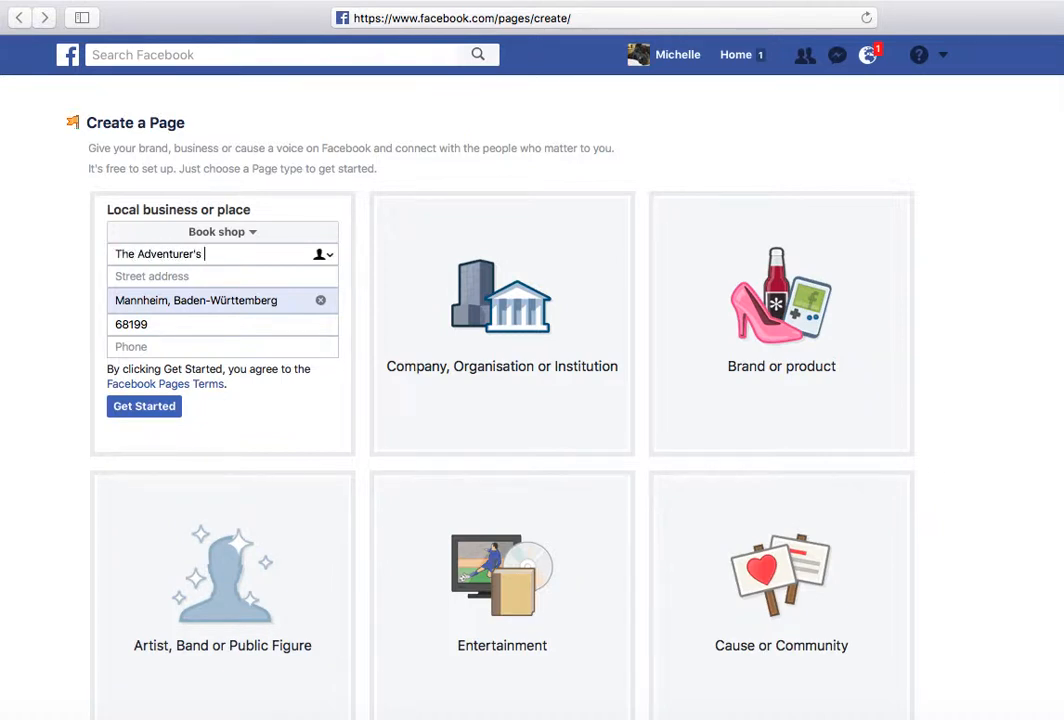
{"action": "type", "text": "Book store"}
{"action": "key", "text": "BackSpace"}
{"action": "key", "text": "BackSpace"}
{"action": "type", "text": "o"}
{"action": "key", "text": "BackSpace"}
{"action": "type", "text": "re"}
Step: Fill in the business's street address, city and postcode, choosing the city from the suggestions
{"action": "left_click", "coordinate": [147, 275]}
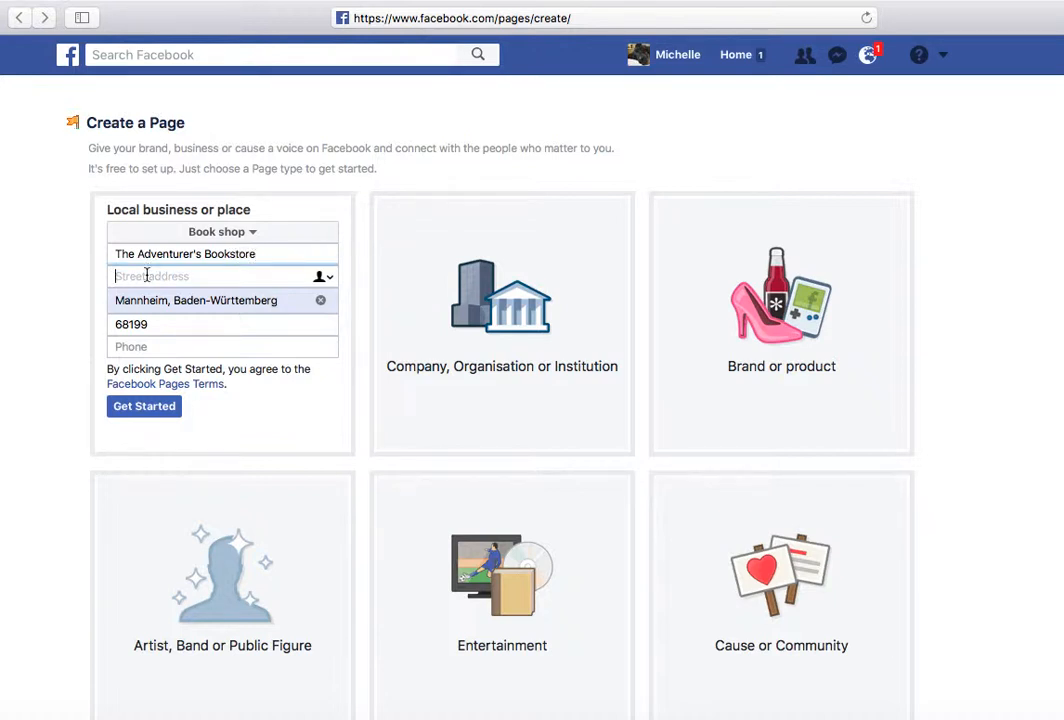
{"action": "type", "text": "County Lane"}
{"action": "left_click", "coordinate": [114, 276]}
{"action": "type", "text": "25"}
{"action": "left_click", "coordinate": [151, 298]}
{"action": "type", "text": "Cambrid"}
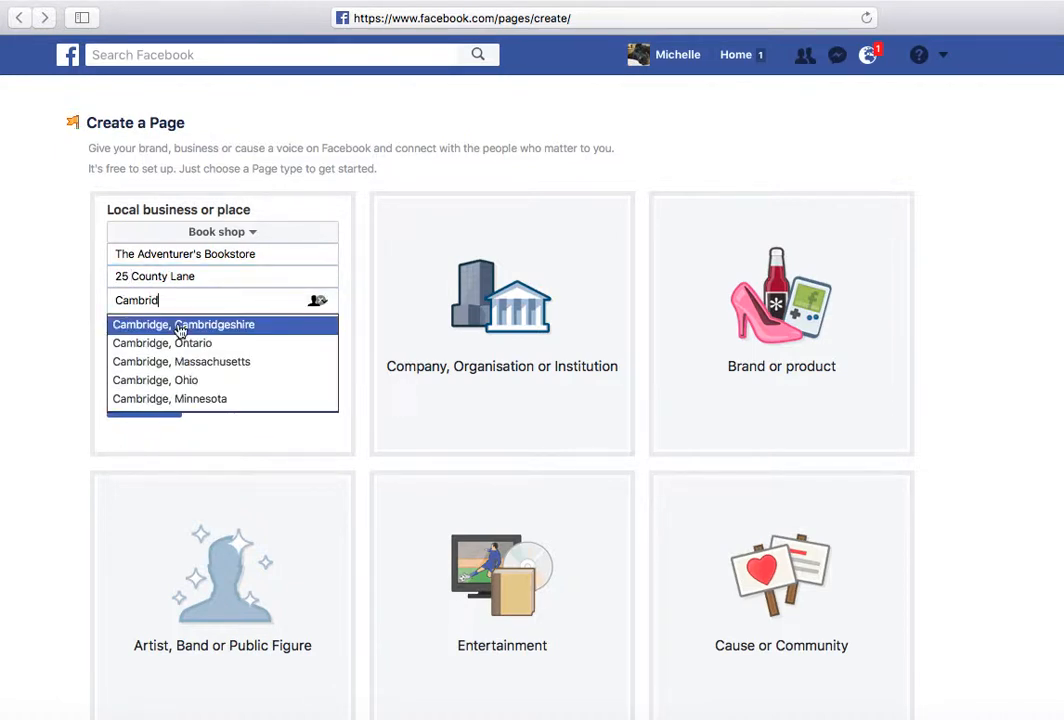
{"action": "left_click", "coordinate": [180, 325]}
{"action": "double_click", "coordinate": [160, 323]}
{"action": "type", "text": "CB"}
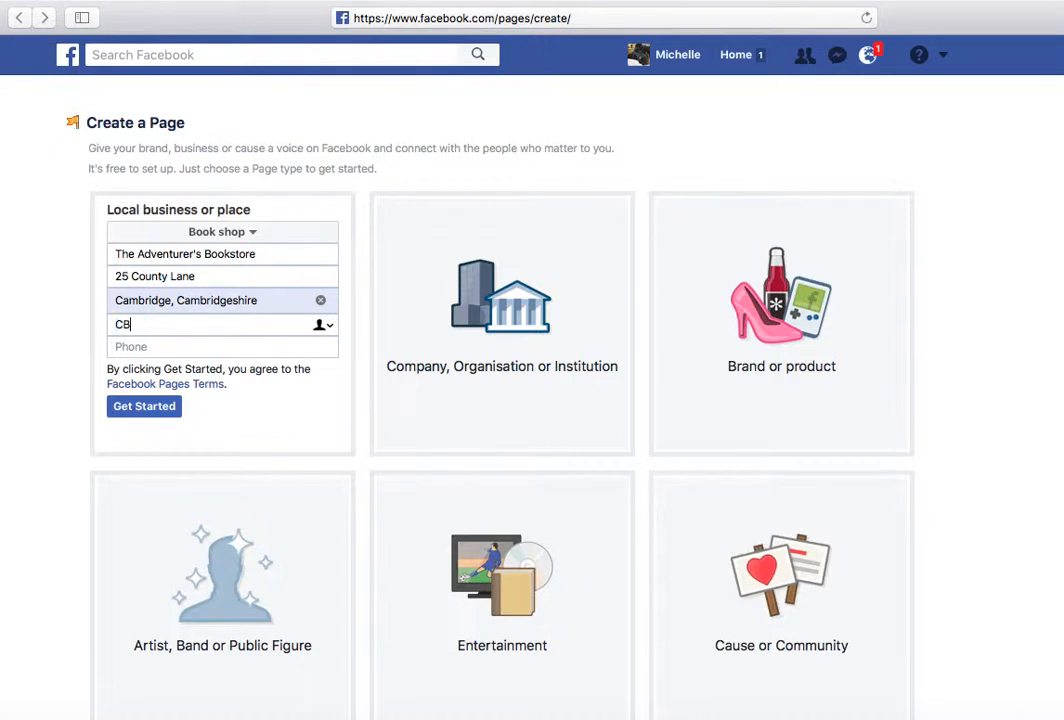
{"action": "type", "text": "1"}
Step: Enter the business phone number and submit the form to create the page
{"action": "left_click", "coordinate": [173, 346]}
{"action": "type", "text": "01223 "}
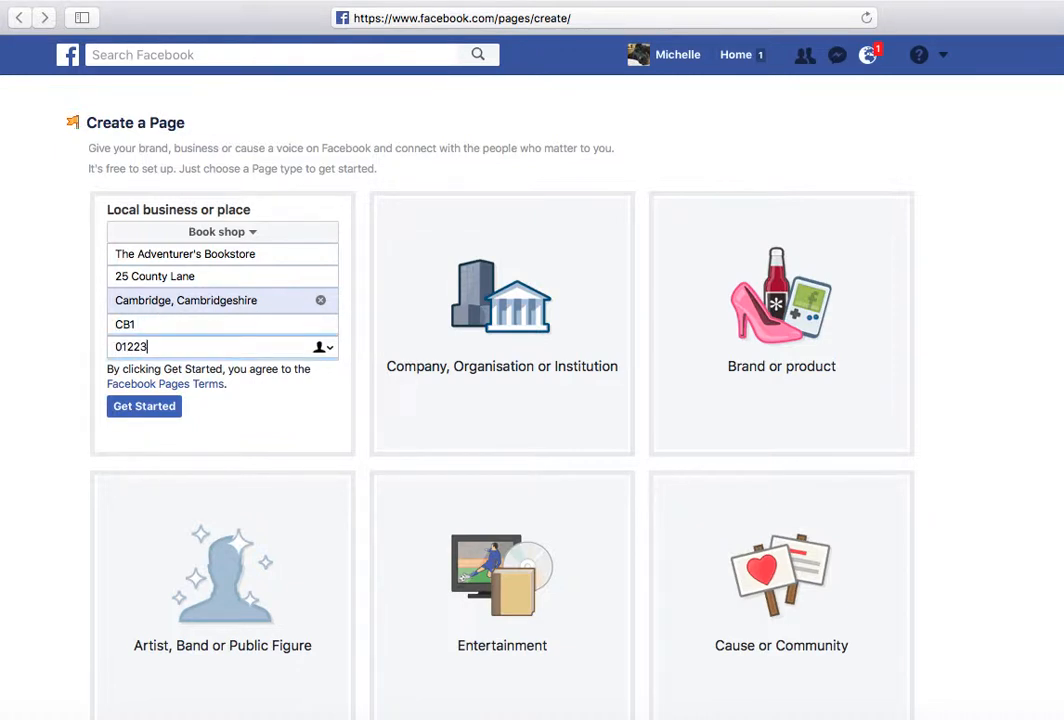
{"action": "type", "text": "000000"}
{"action": "left_click", "coordinate": [148, 412]}
{"action": "left_click", "coordinate": [144, 407]}
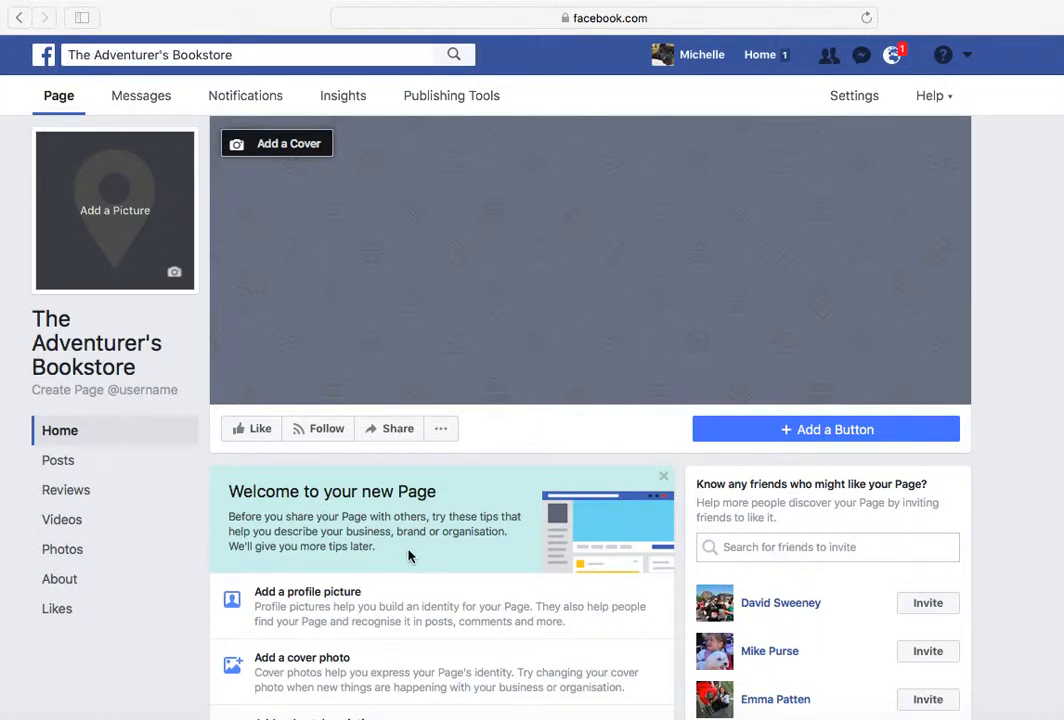
Step: Upload BookstoreLoto.png from Downloads as the profile picture, zoomed out to fit the whole logo, and save it
{"action": "left_click", "coordinate": [357, 619]}
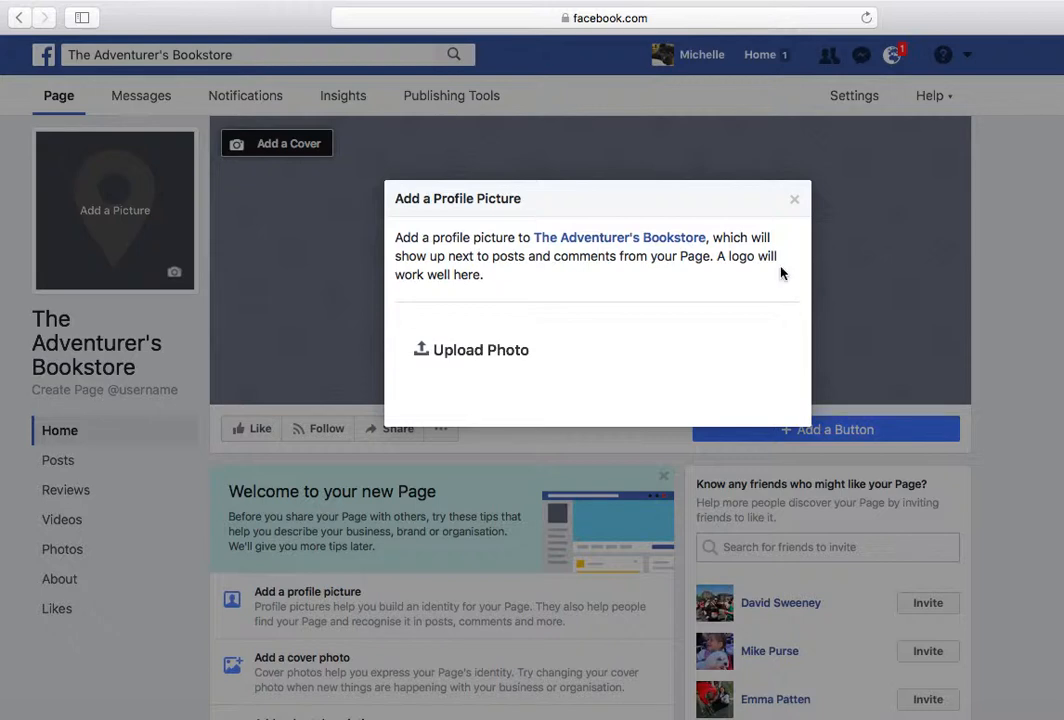
{"action": "left_click", "coordinate": [486, 355]}
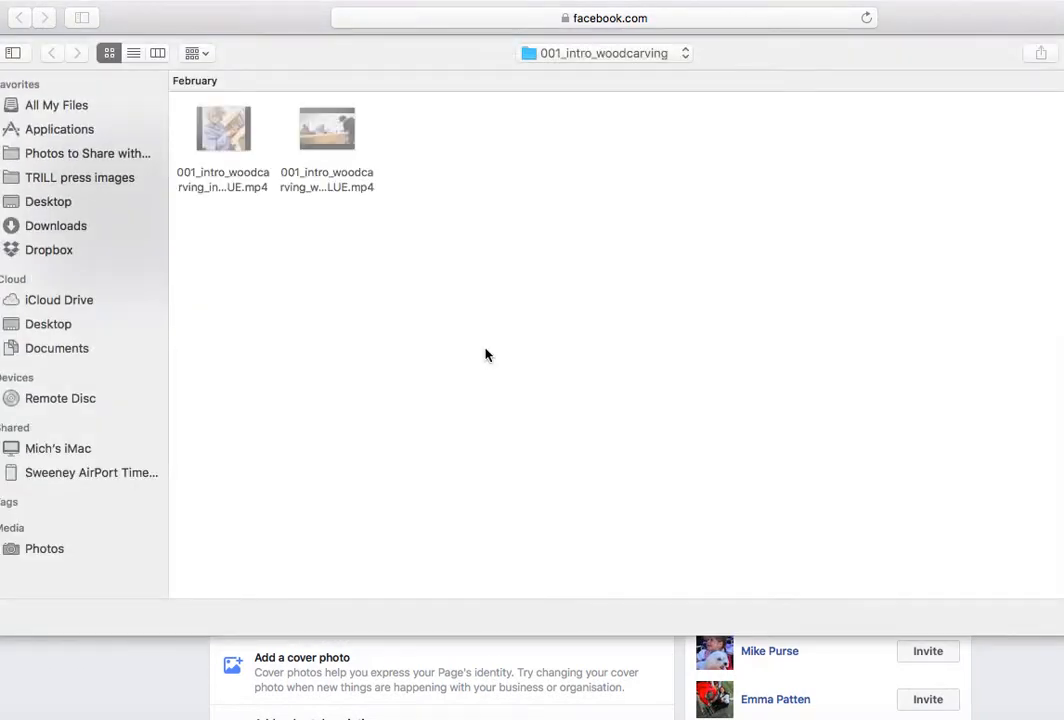
{"action": "left_click", "coordinate": [56, 226]}
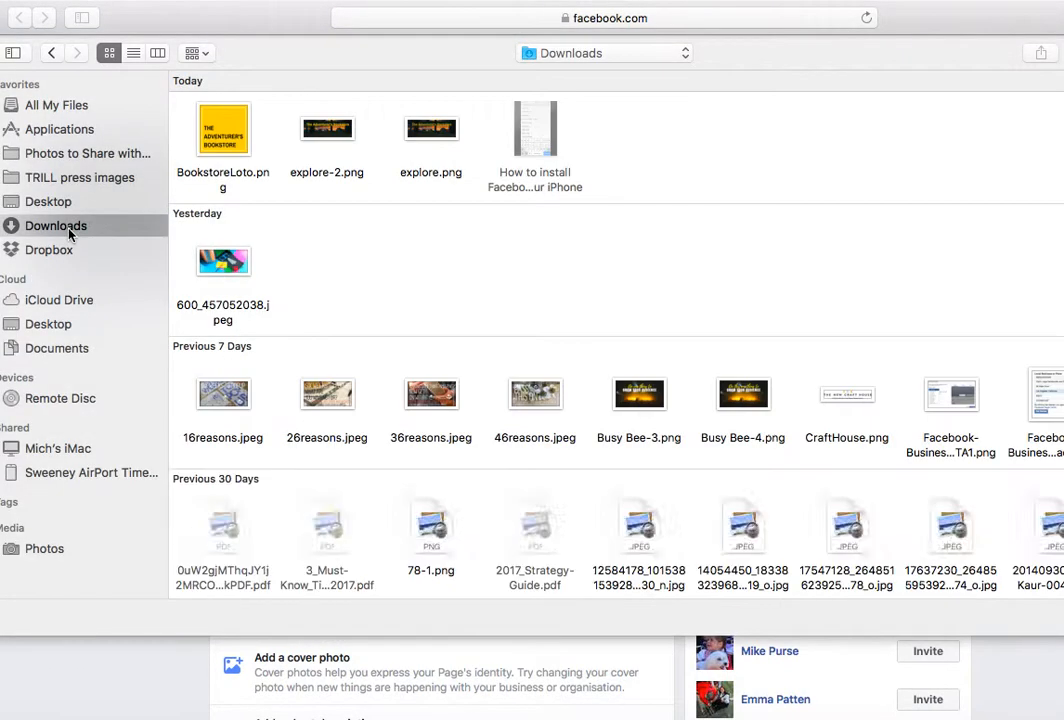
{"action": "double_click", "coordinate": [230, 130]}
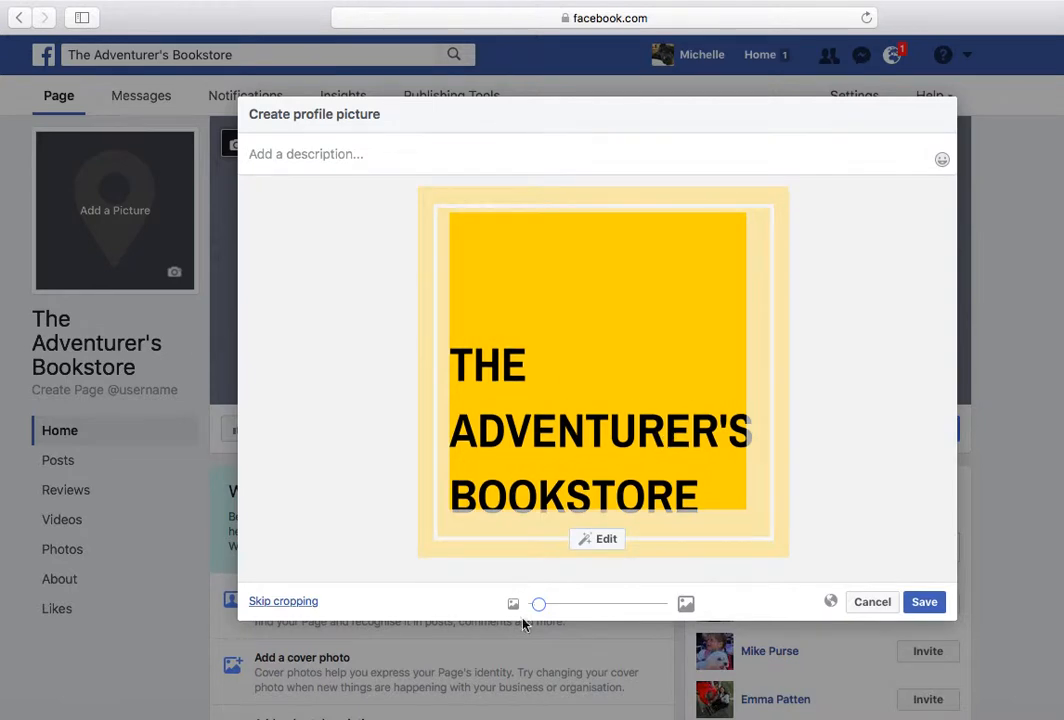
{"action": "mouse_move", "coordinate": [541, 603]}
{"action": "left_mouse_down"}
{"action": "mouse_move", "coordinate": [575, 603]}
{"action": "mouse_move", "coordinate": [524, 598]}
{"action": "left_mouse_up"}
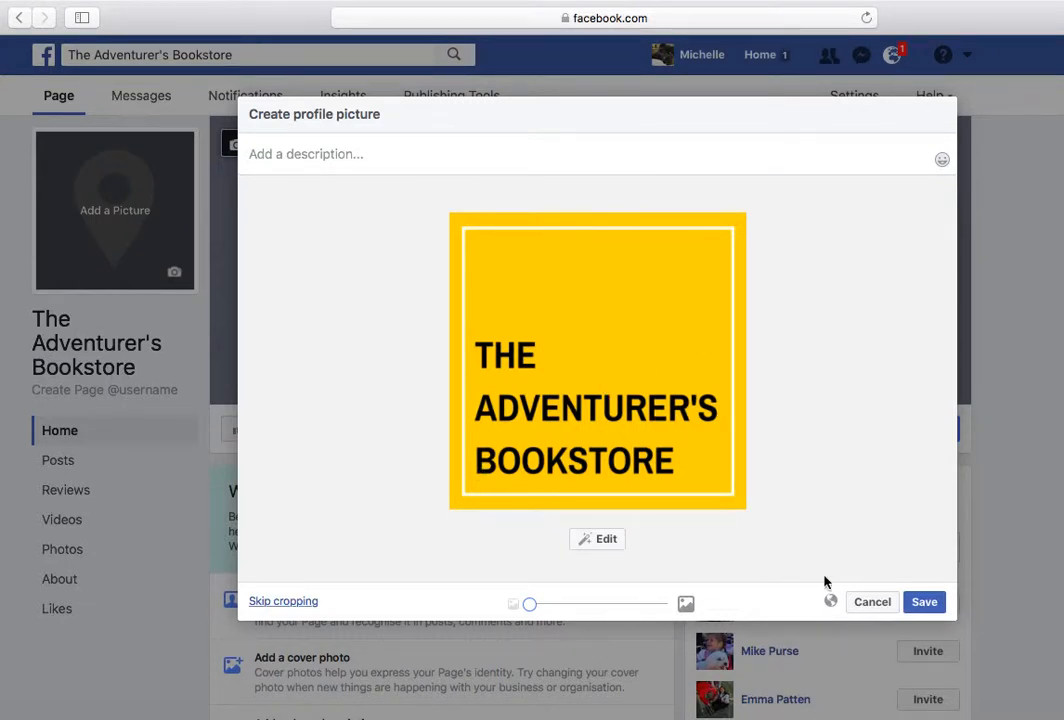
{"action": "left_click", "coordinate": [924, 603]}
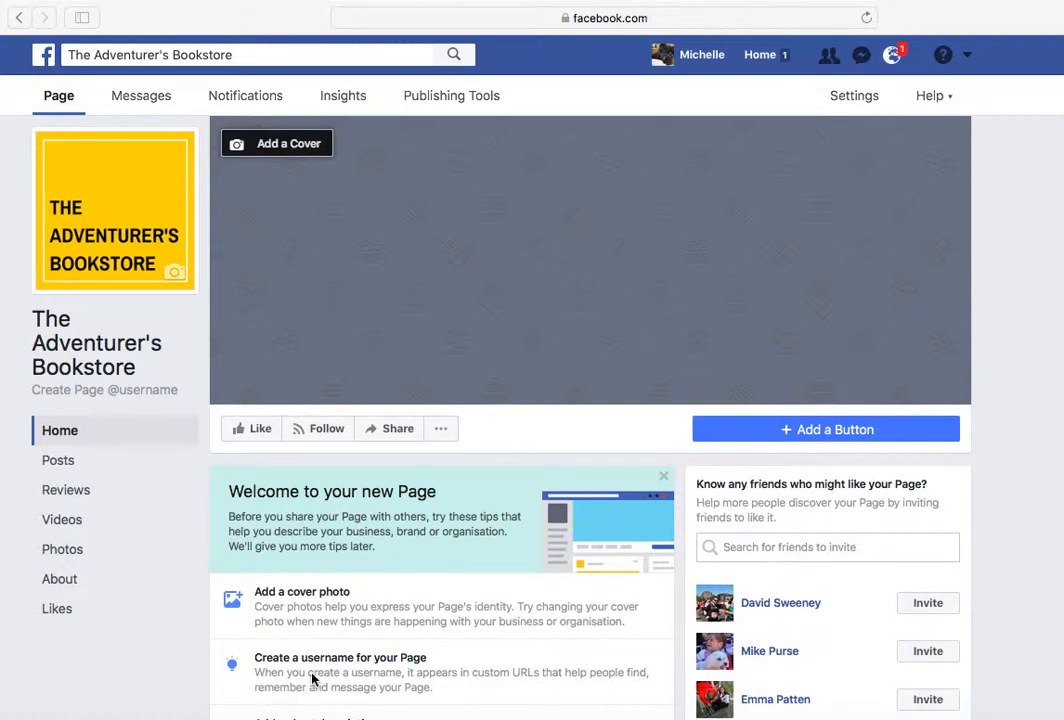
Step: Upload explore-2.png from Downloads as the cover photo and save it shifted down so the title sits inside the frame
{"action": "left_click", "coordinate": [436, 625]}
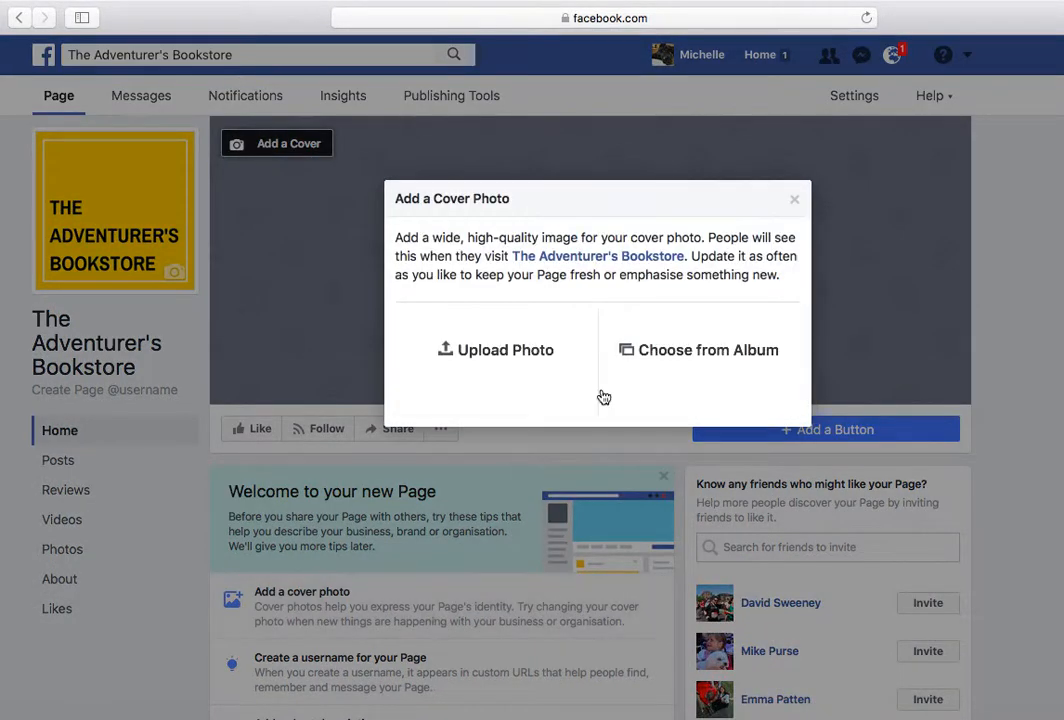
{"action": "left_click", "coordinate": [493, 360]}
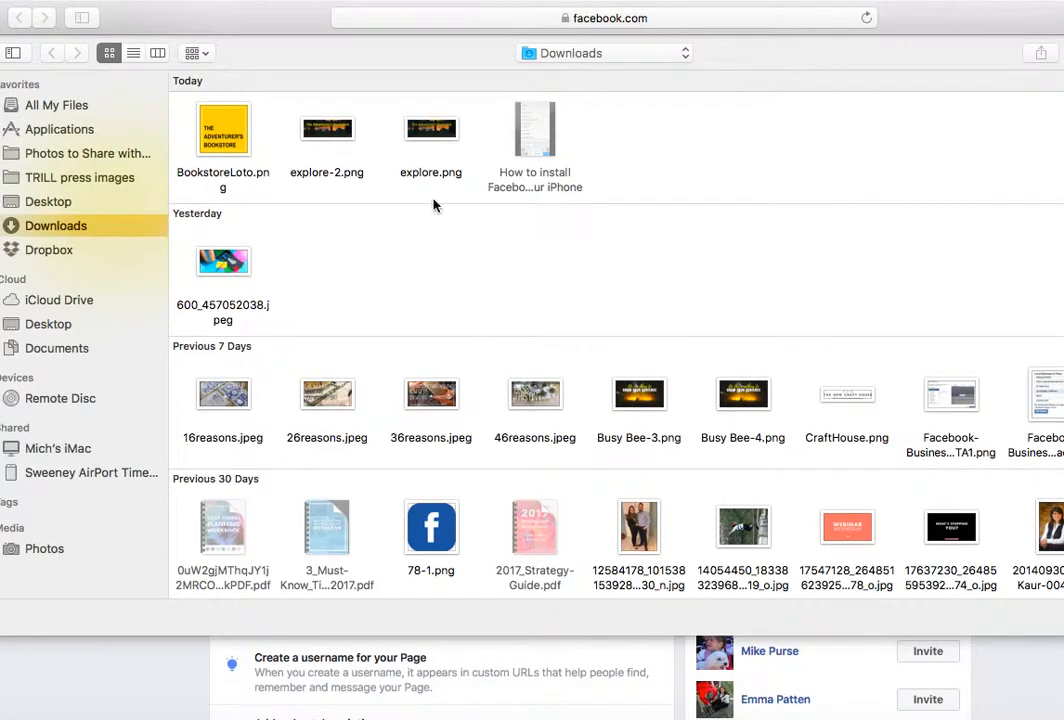
{"action": "left_click", "coordinate": [331, 126]}
{"action": "double_click", "coordinate": [331, 126]}
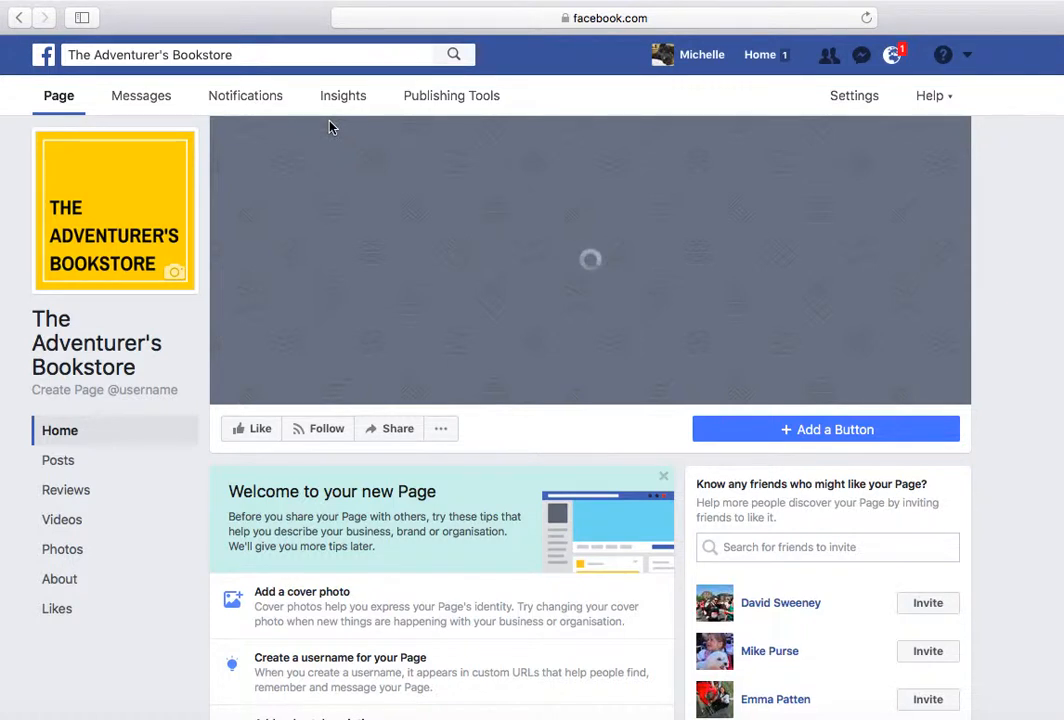
{"action": "left_click_drag", "start_coordinate": [650, 299], "coordinate": [649, 343]}
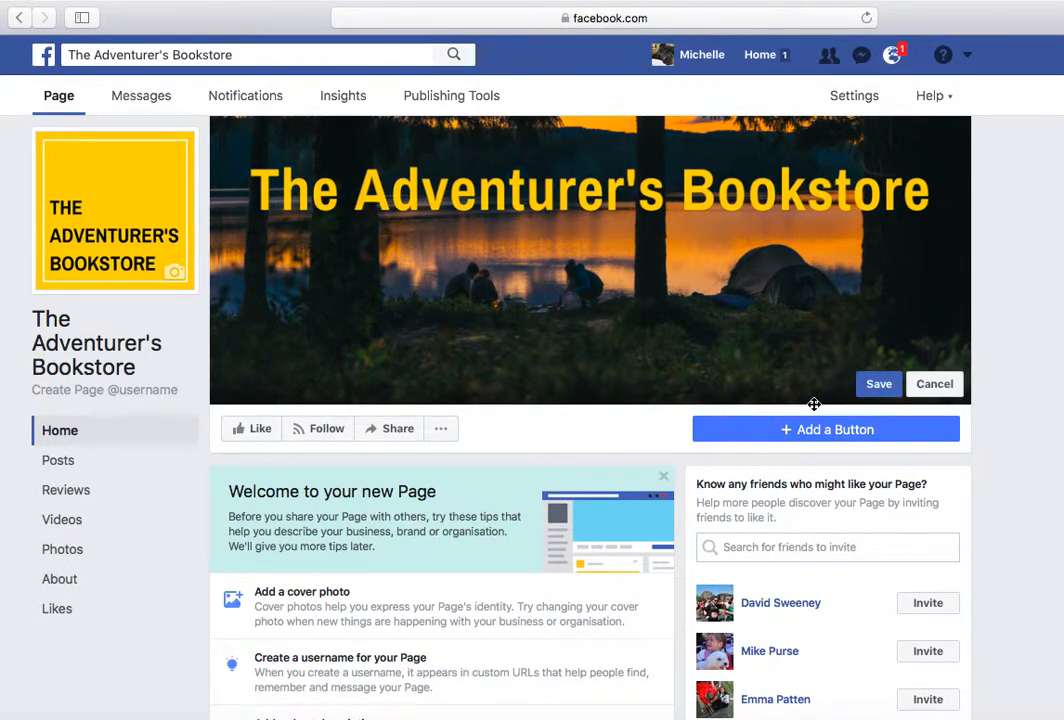
{"action": "left_click", "coordinate": [879, 384]}
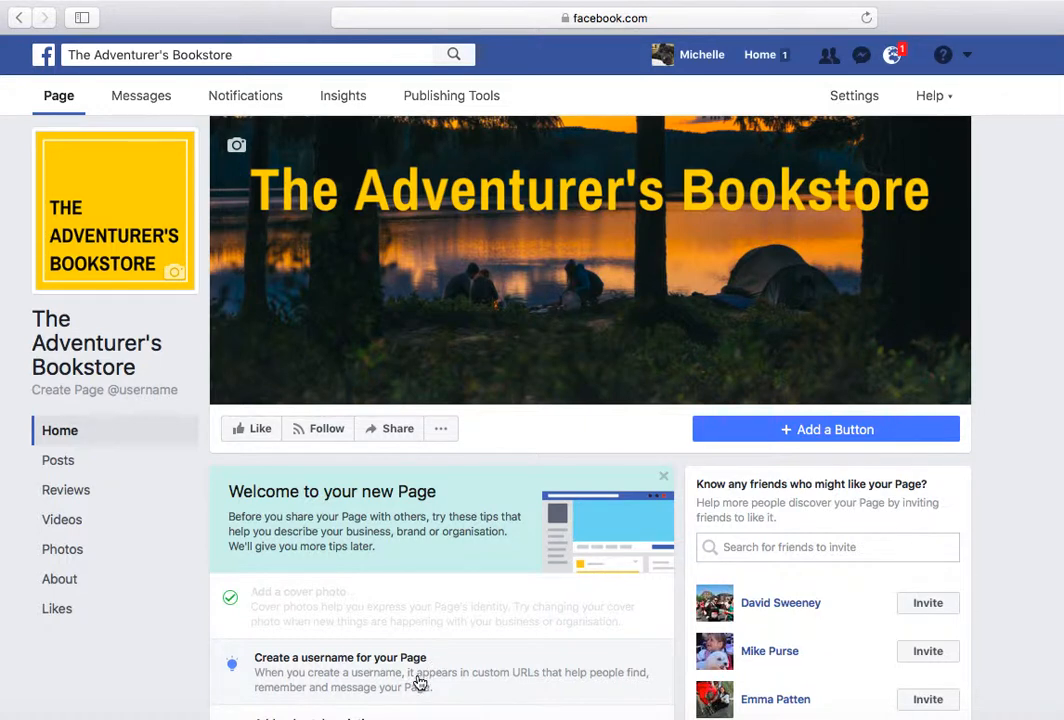
Step: Create the page username TheAdventurersBookstore and close the confirmation
{"action": "left_click", "coordinate": [419, 682]}
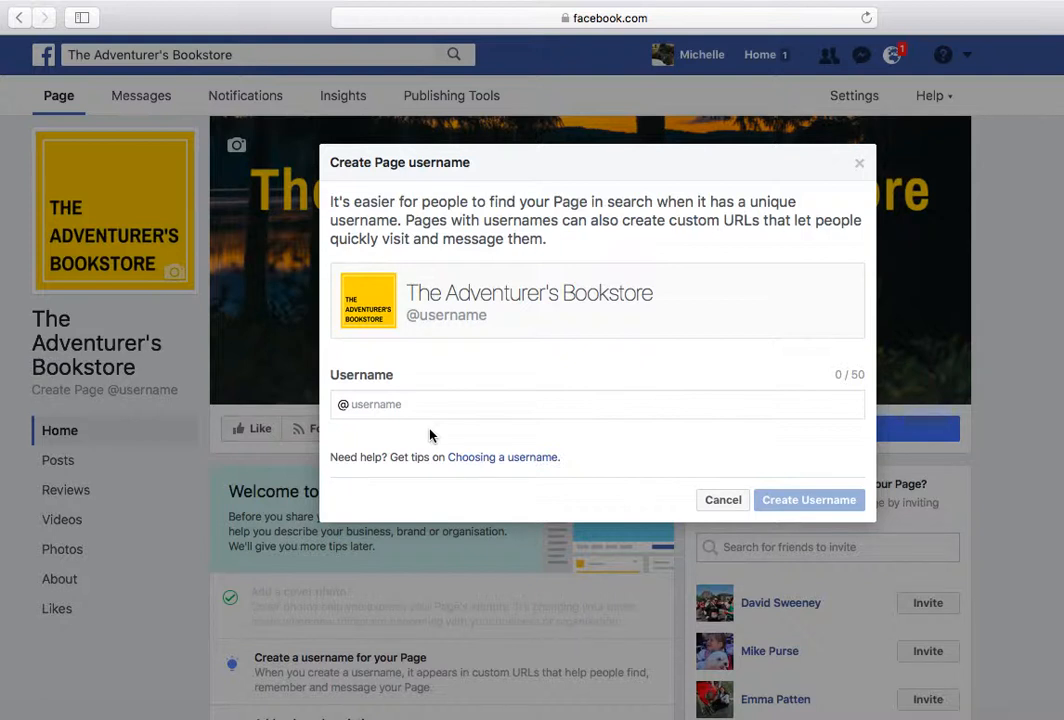
{"action": "left_click", "coordinate": [372, 401]}
{"action": "type", "text": "Thea"}
{"action": "key", "text": "BackSpace"}
{"action": "type", "text": "Av"}
{"action": "key", "text": "BackSpace"}
{"action": "type", "text": "dventuruer"}
{"action": "key", "text": "BackSpace"}
{"action": "key", "text": "BackSpace"}
{"action": "type", "text": "ruersBookstore"}
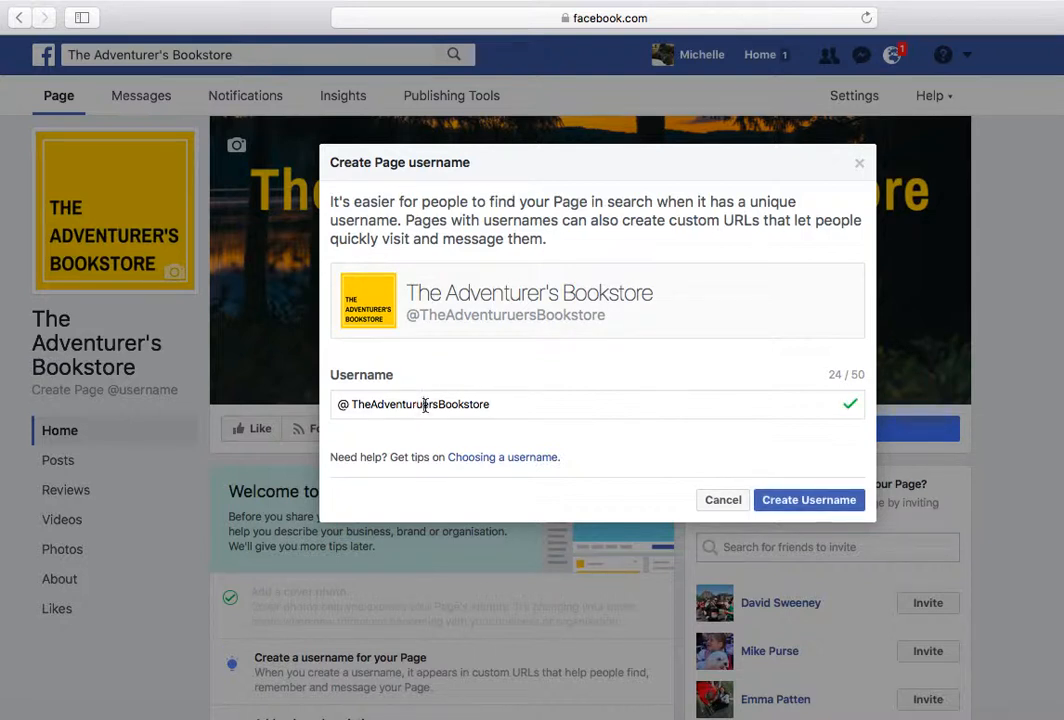
{"action": "left_click", "coordinate": [424, 404]}
{"action": "key", "text": "BackSpace"}
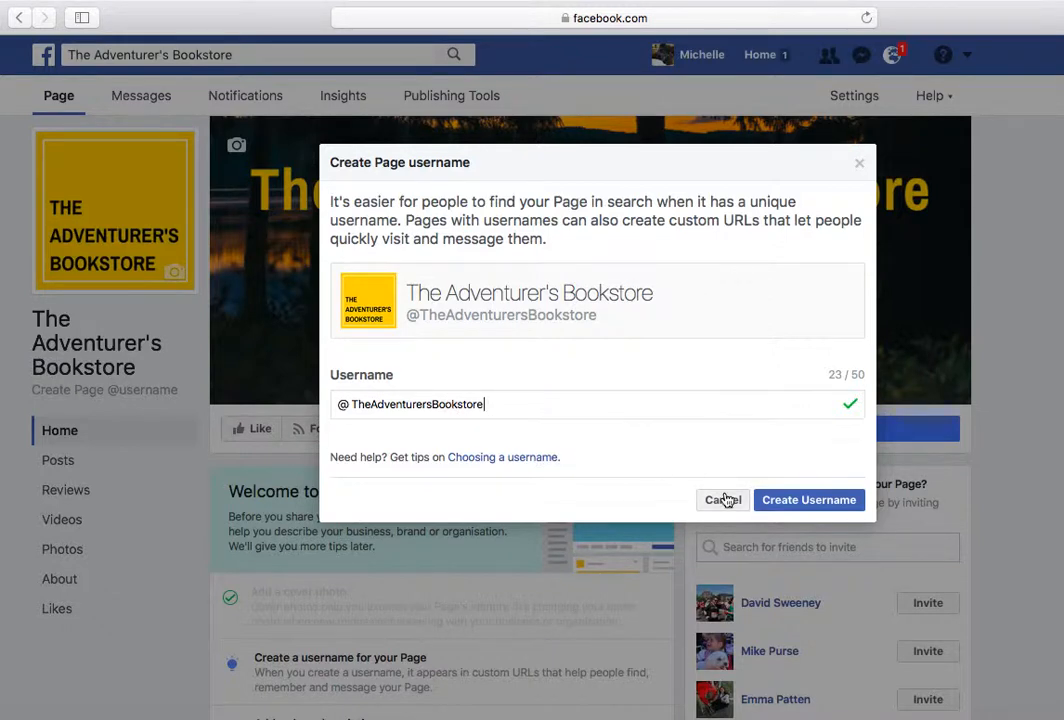
{"action": "left_click", "coordinate": [809, 500]}
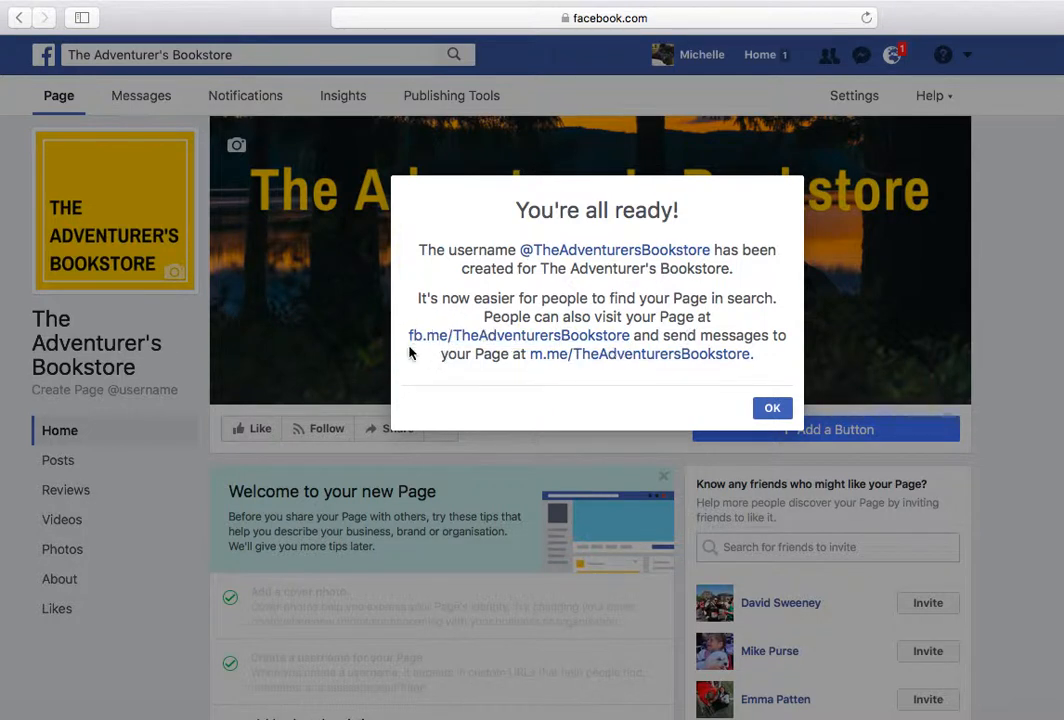
{"action": "left_click", "coordinate": [772, 411]}
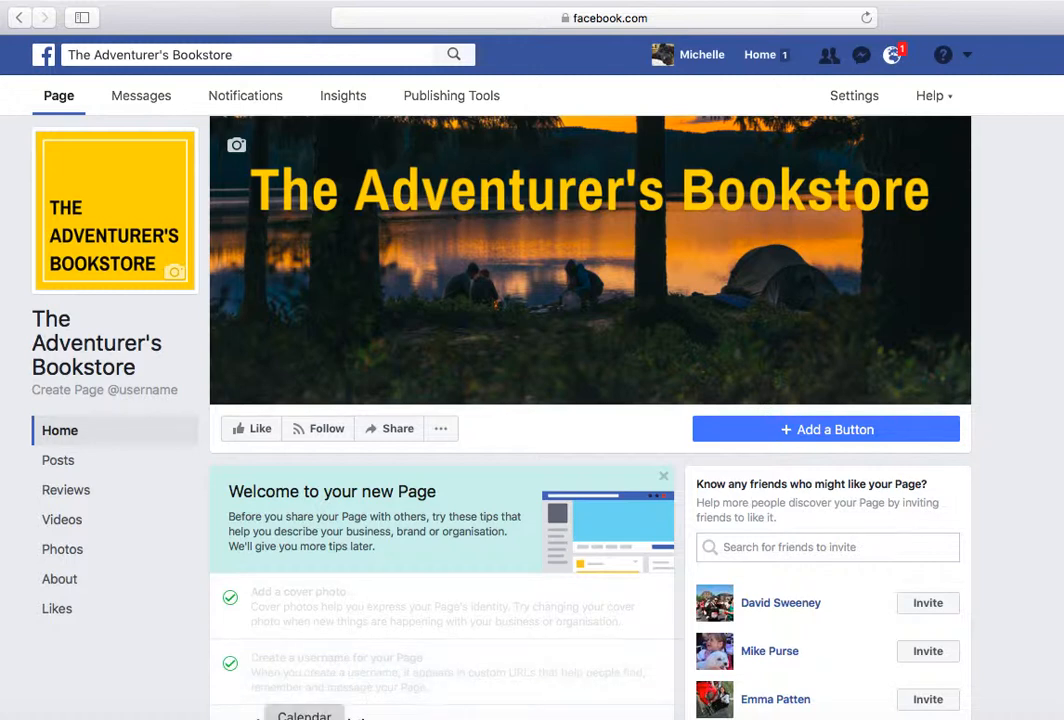
Step: Save the short description "The Adventurer's Bookstore is a travel book store and coffee shop for those that love to travel and dream of new adventures."
{"action": "scroll", "coordinate": [590, 400], "scroll_direction": "down", "scroll_amount": 3}
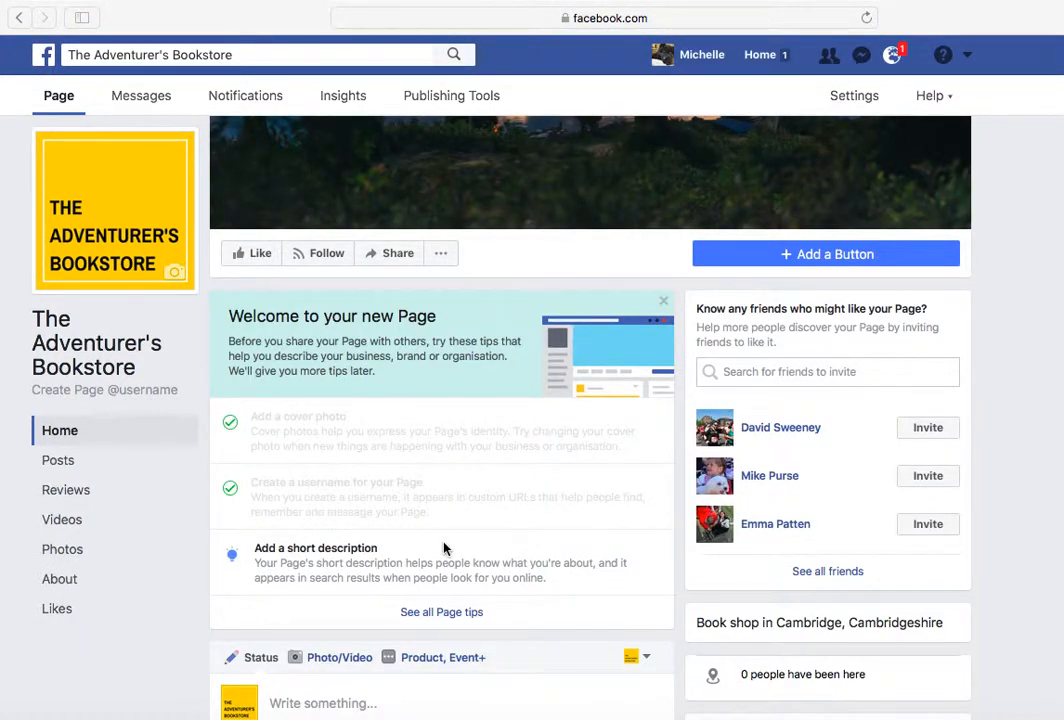
{"action": "left_click", "coordinate": [333, 585]}
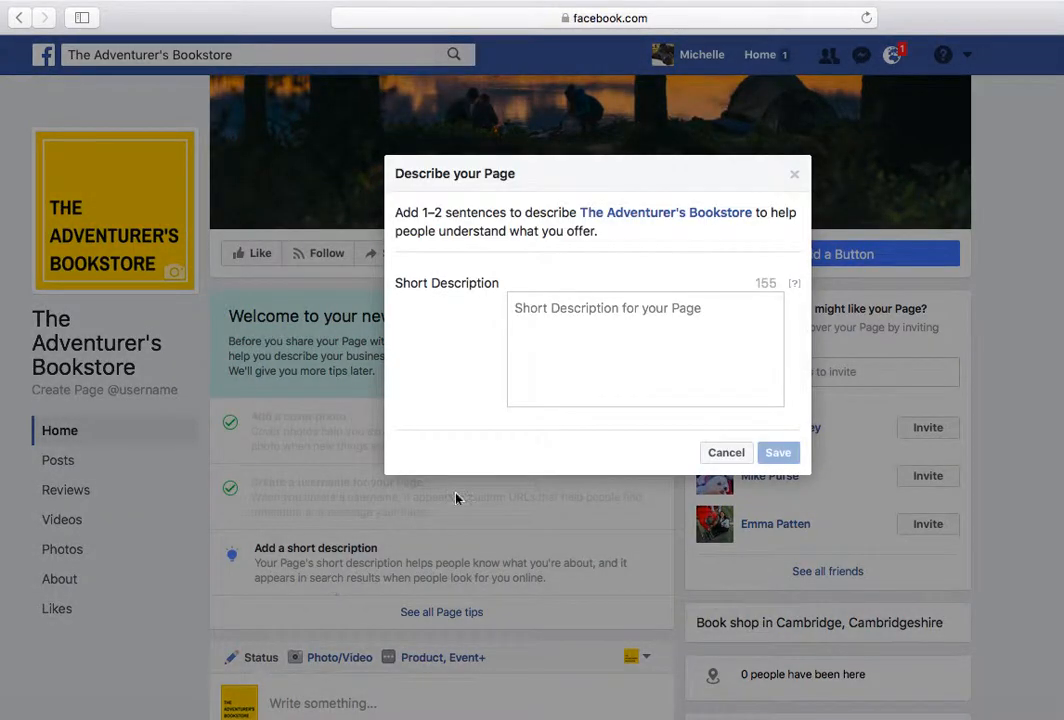
{"action": "left_click", "coordinate": [595, 343]}
{"action": "type", "text": "The ADv"}
{"action": "key", "text": "BackSpace"}
{"action": "key", "text": "BackSpace"}
{"action": "type", "text": "e"}
{"action": "key", "text": "BackSpace"}
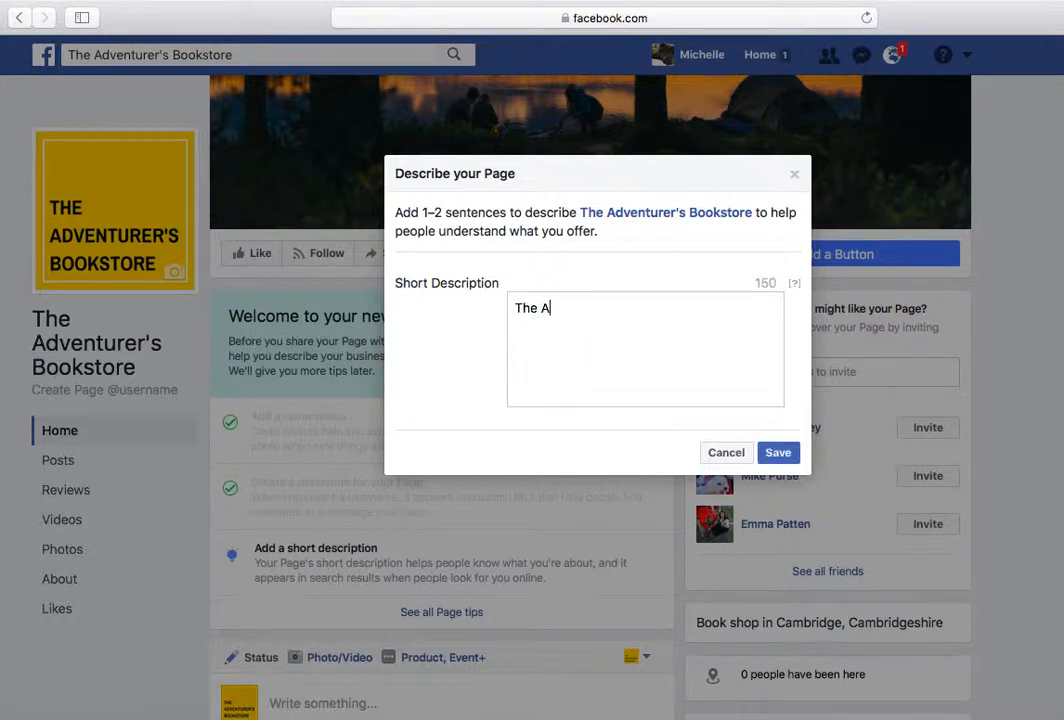
{"action": "type", "text": "dventurer's Bookstore is a travel book store and coffee shop for t"}
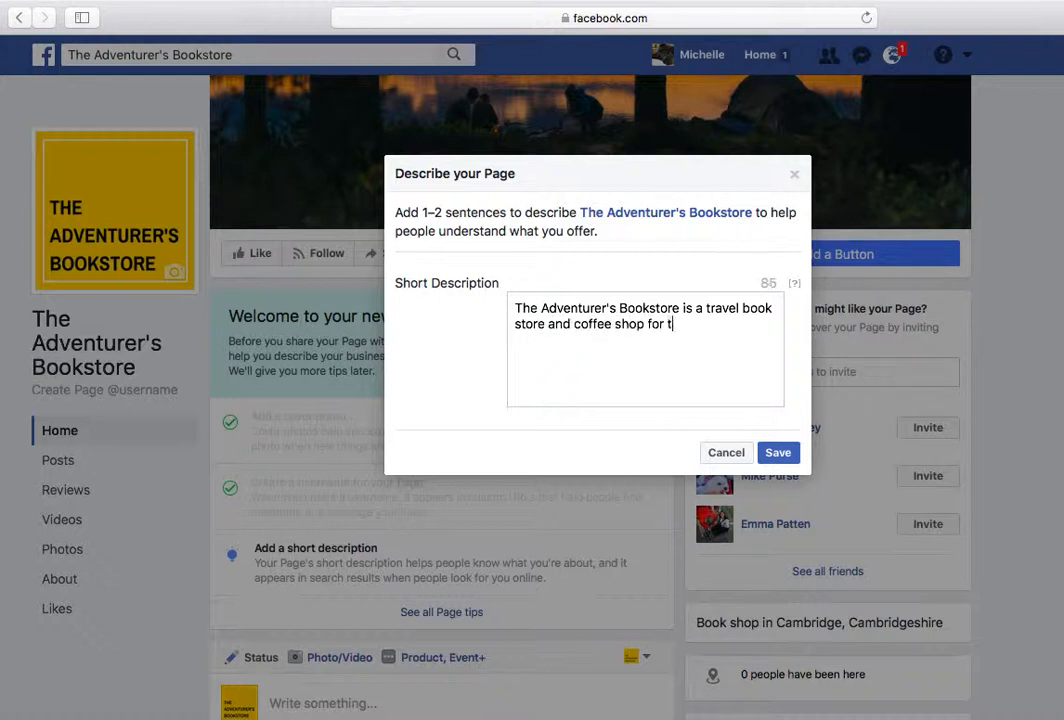
{"action": "type", "text": "hose that love to"}
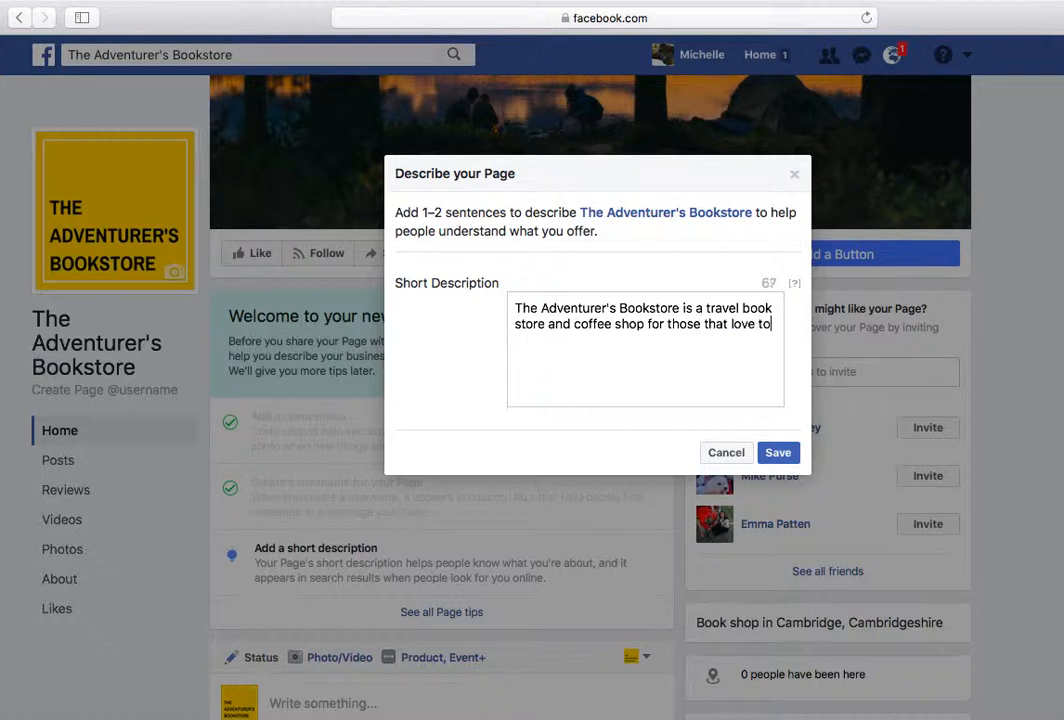
{"action": "type", "text": " travel and dream of new "}
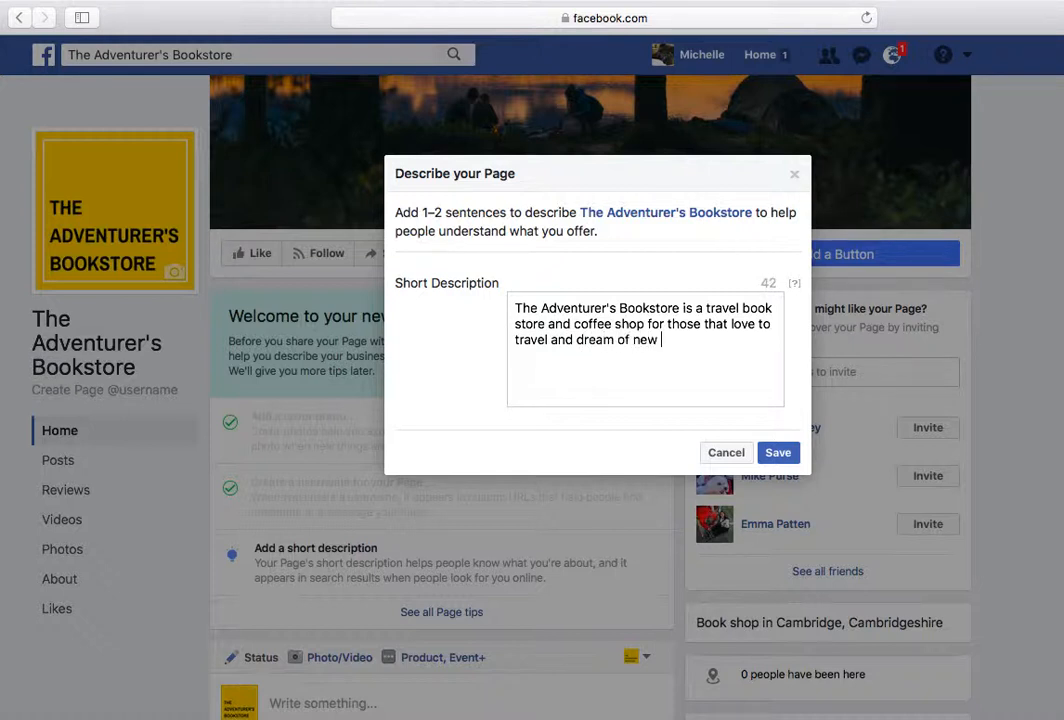
{"action": "type", "text": "adventures."}
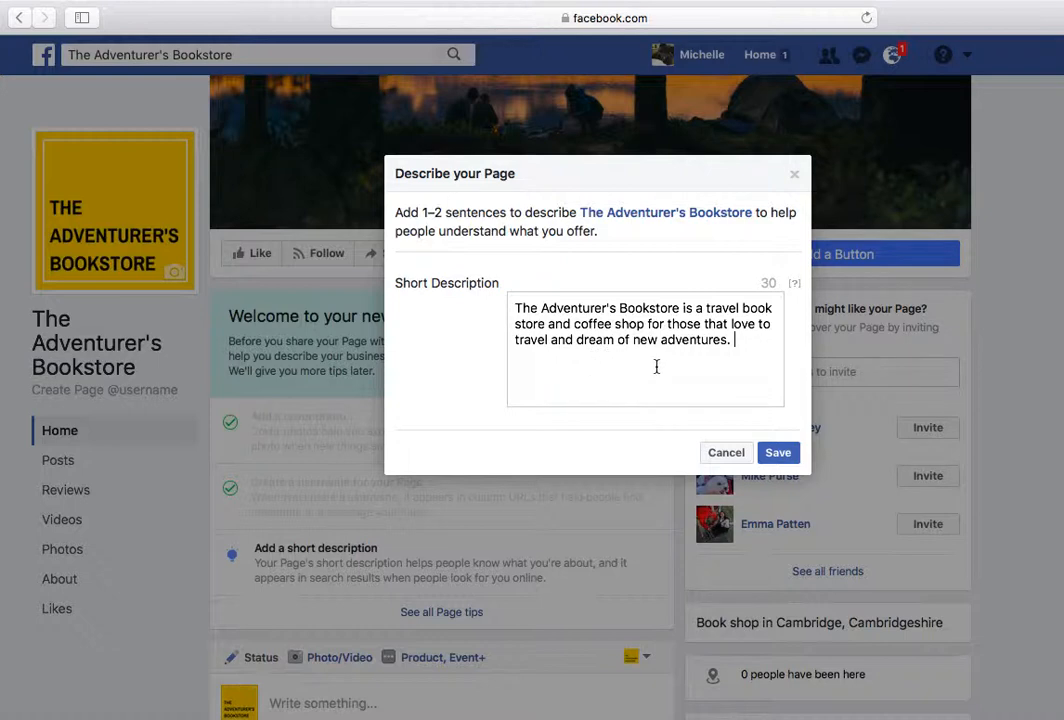
{"action": "left_click", "coordinate": [786, 456]}
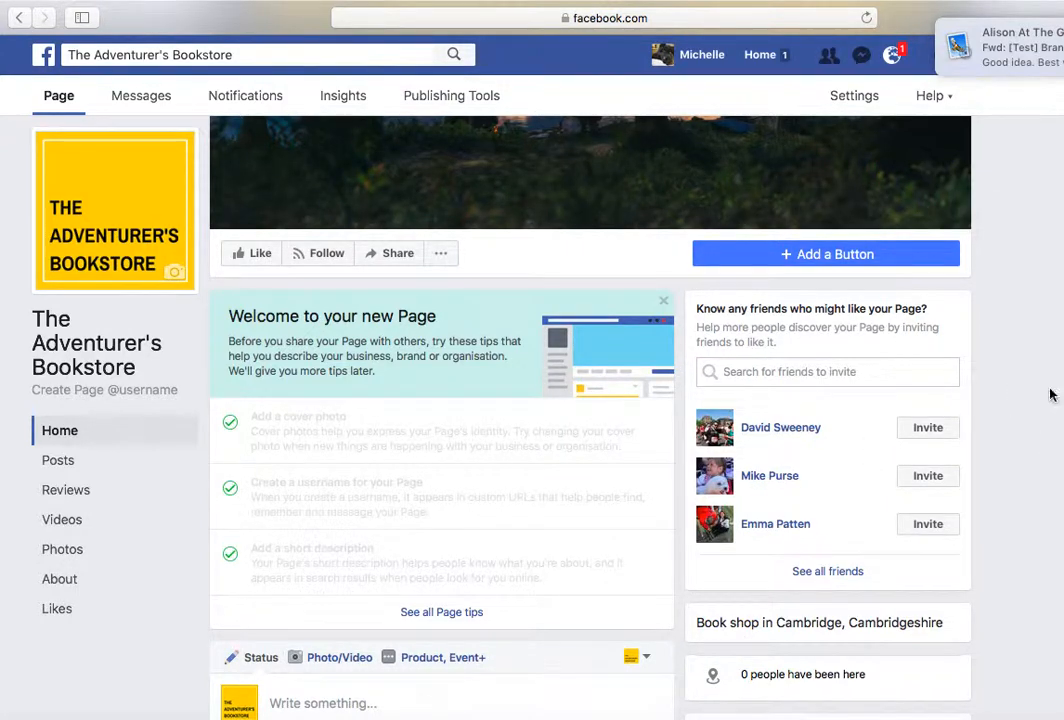
Step: Look over the new page from the cover photo down to the reviews and the About section with map and contact details
{"action": "scroll", "coordinate": [871, 450], "scroll_direction": "down", "scroll_amount": 1}
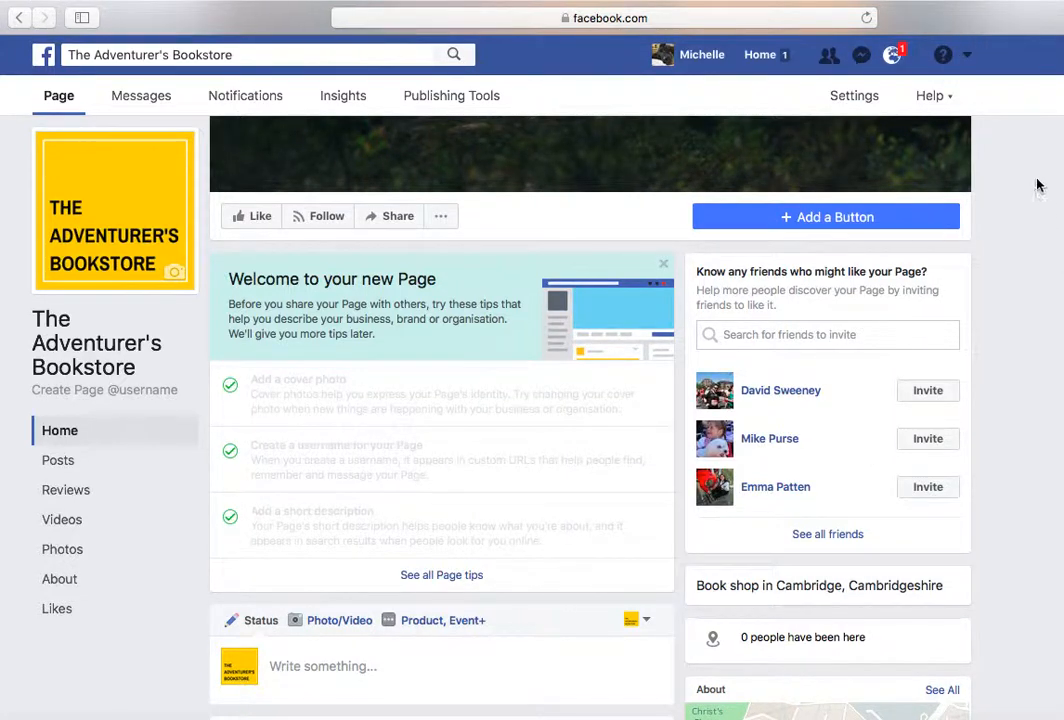
{"action": "scroll", "coordinate": [532, 400], "scroll_direction": "down", "scroll_amount": 10}
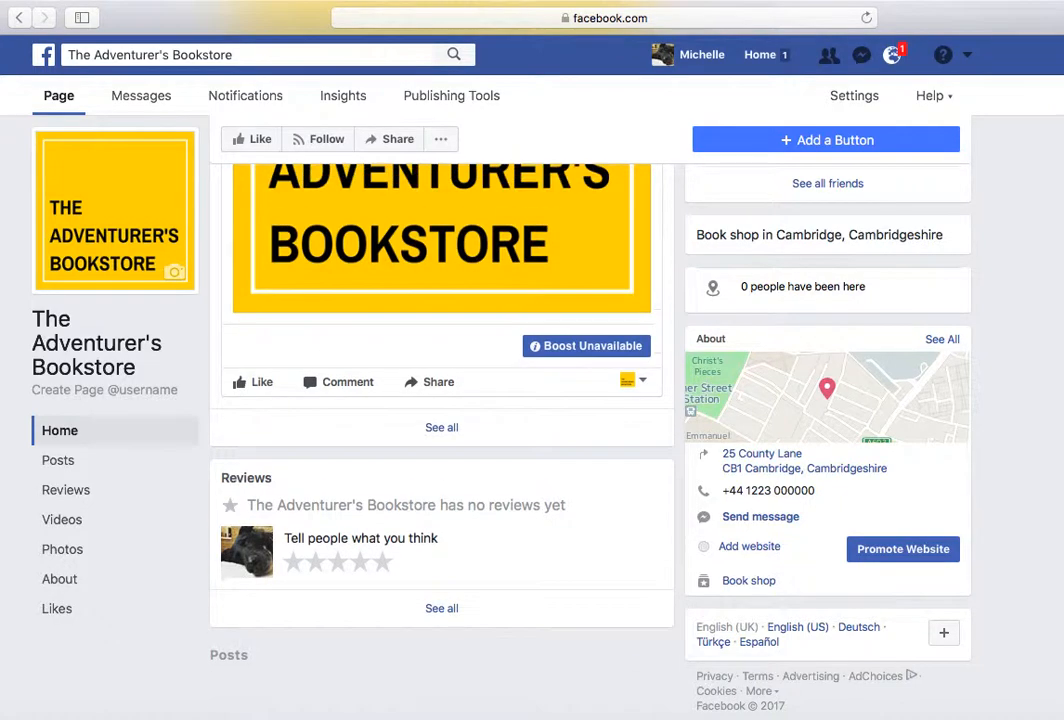
{"action": "scroll", "coordinate": [532, 400], "scroll_direction": "up", "scroll_amount": 10}
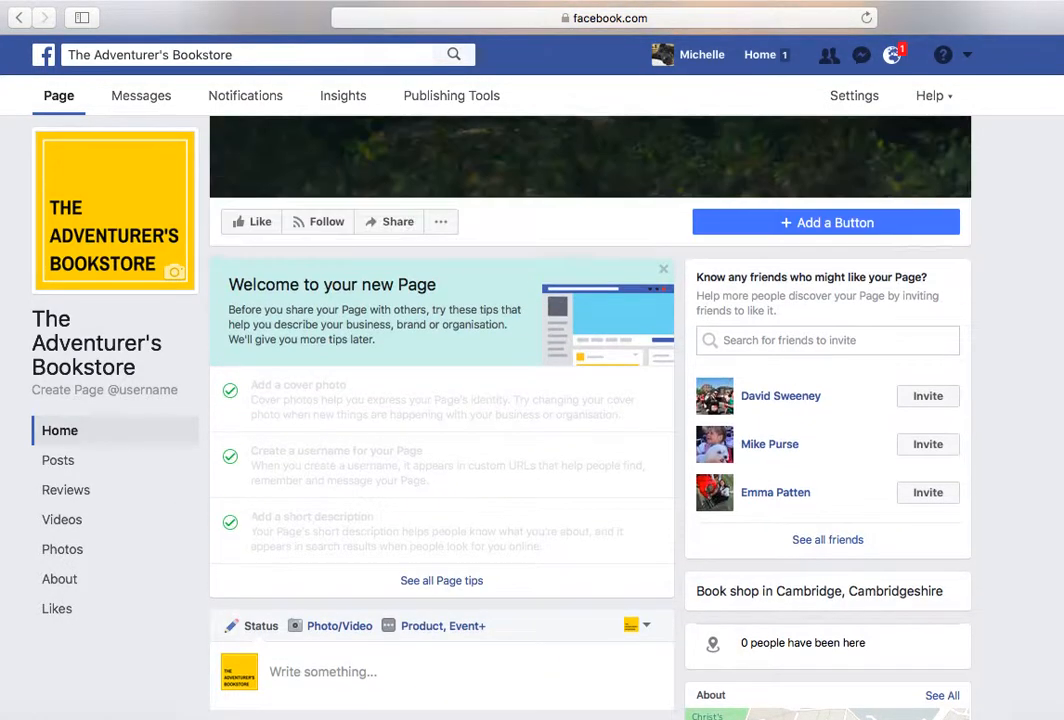
{"action": "scroll", "coordinate": [590, 400], "scroll_direction": "up", "scroll_amount": 1}
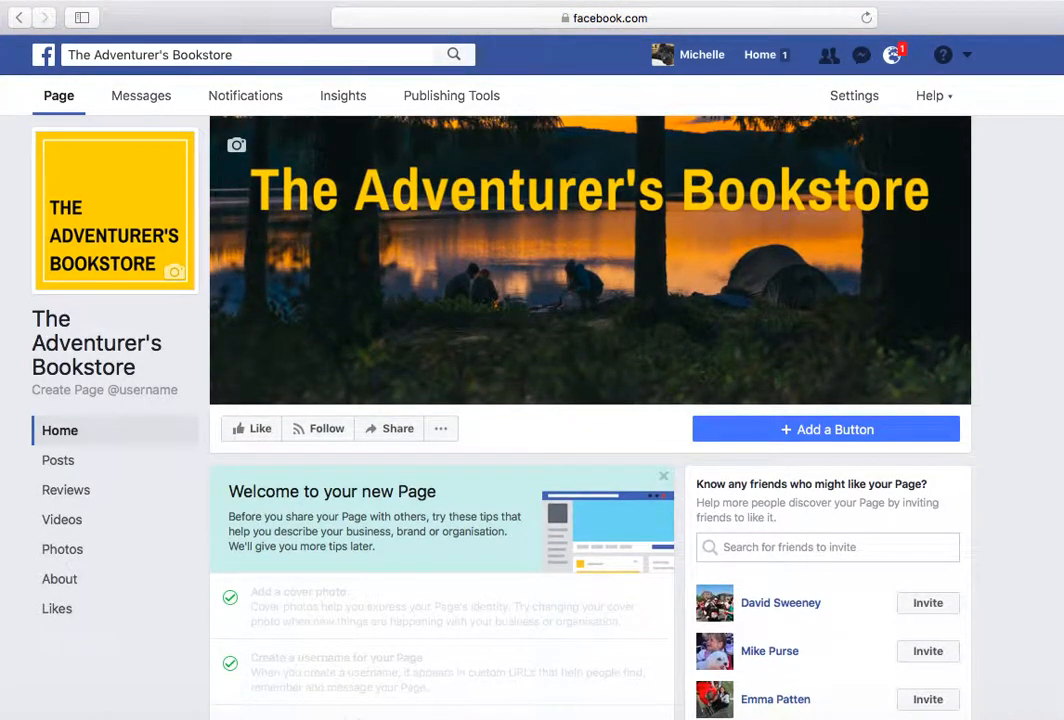
{"action": "scroll", "coordinate": [590, 400], "scroll_direction": "down", "scroll_amount": 12}
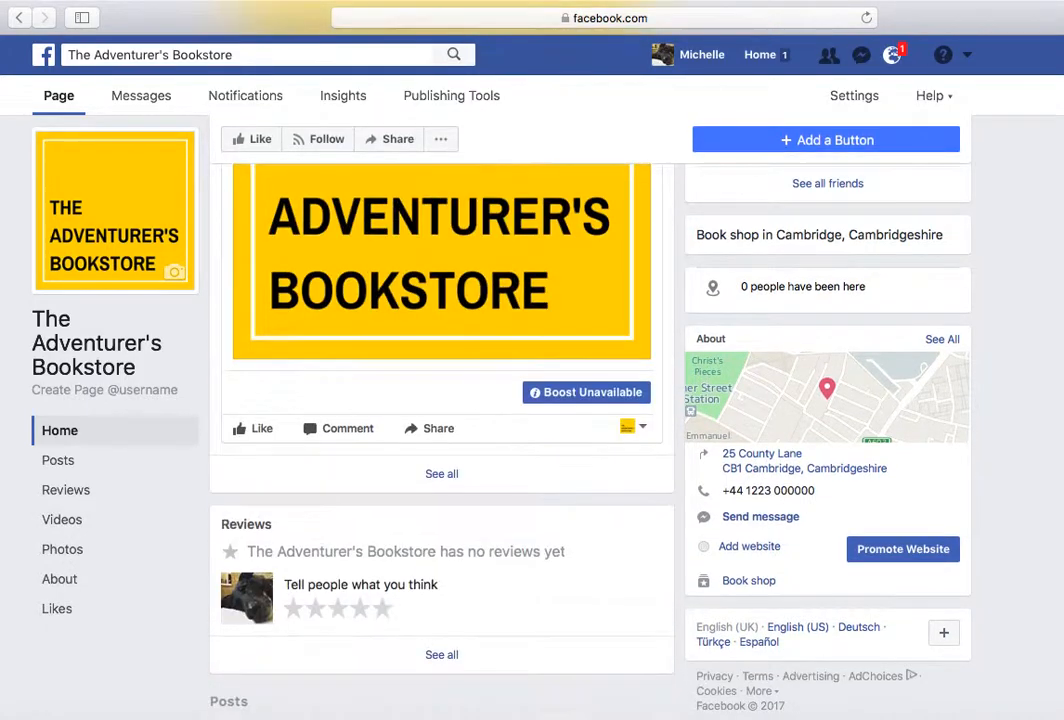
{"action": "scroll", "coordinate": [590, 400], "scroll_direction": "up", "scroll_amount": 3}
{"action": "scroll", "coordinate": [850, 487], "scroll_direction": "up", "scroll_amount": 6}
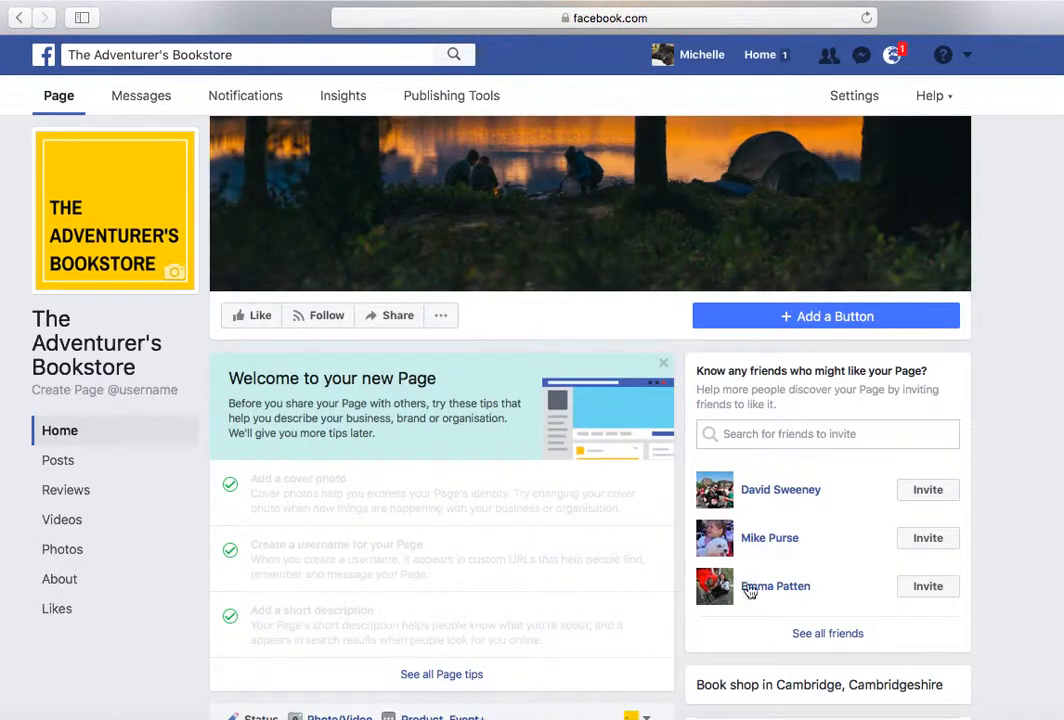